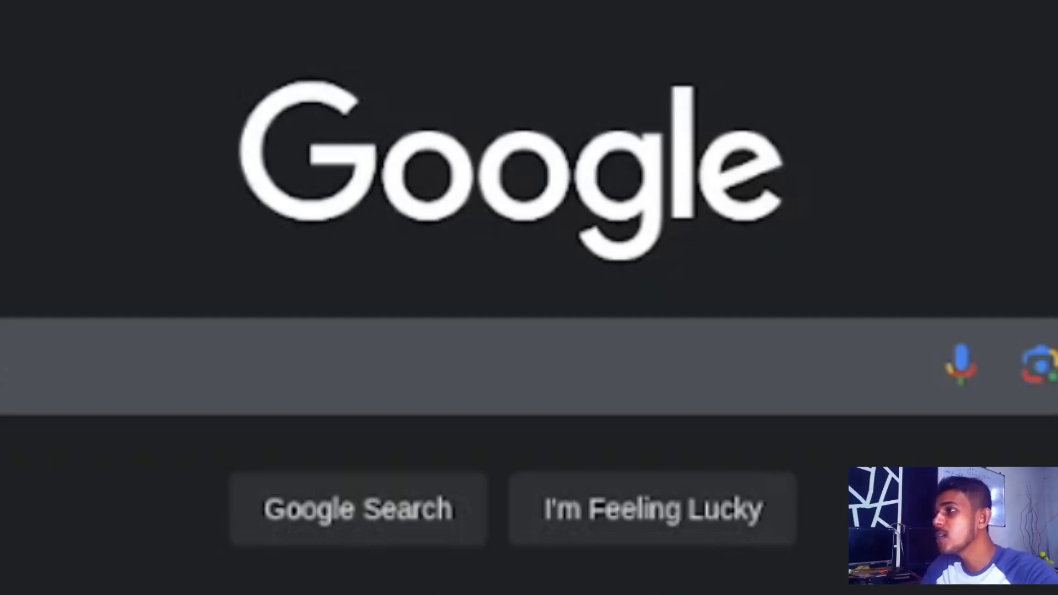
Search Google for 10015 and open the 10015 Tools website.
{"action": "left_click", "coordinate": [471, 383]}
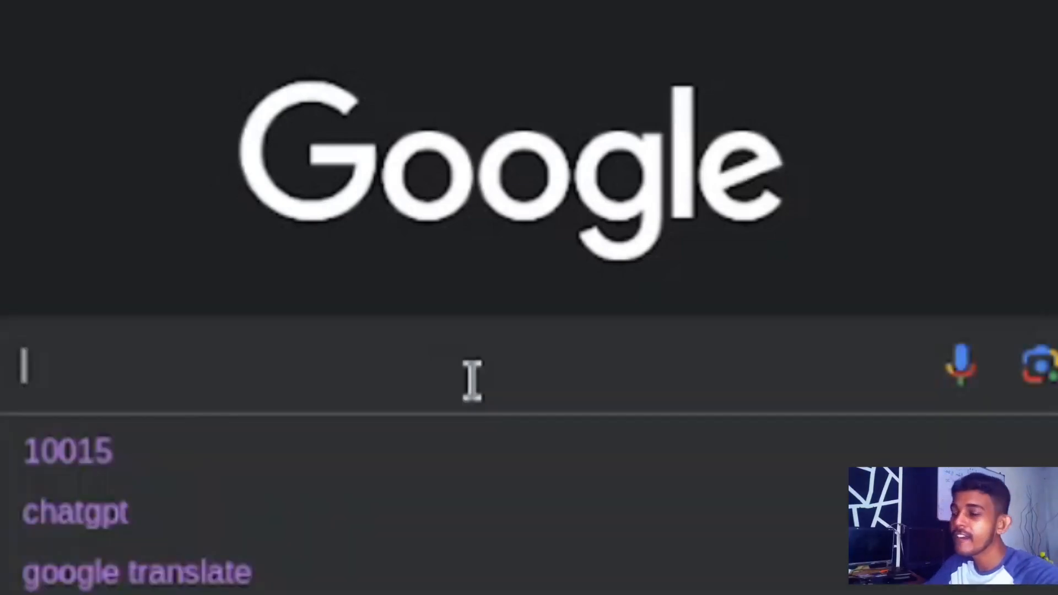
{"action": "type", "text": "10015"}
{"action": "key", "text": "Return"}
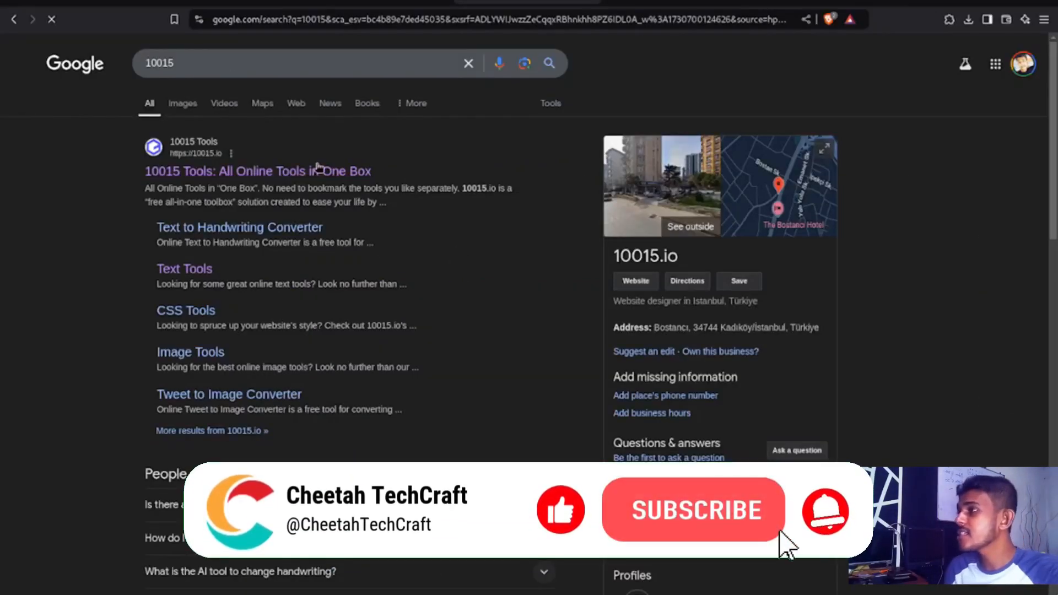
{"action": "left_click", "coordinate": [306, 174]}
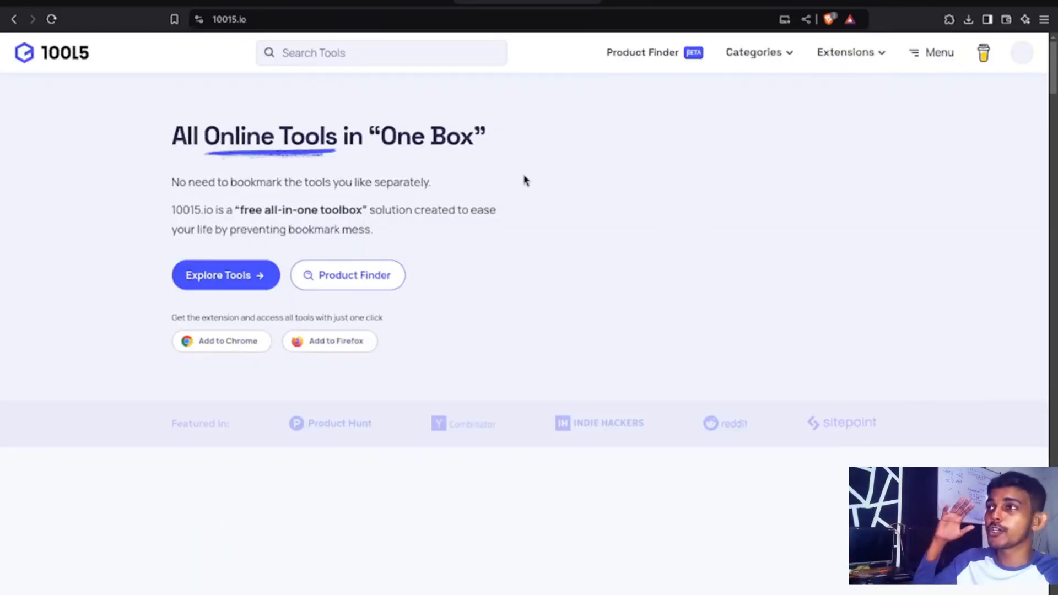
Browse the Social Media Tools category and open the Instagram Post Generator.
{"action": "left_click", "coordinate": [716, 54]}
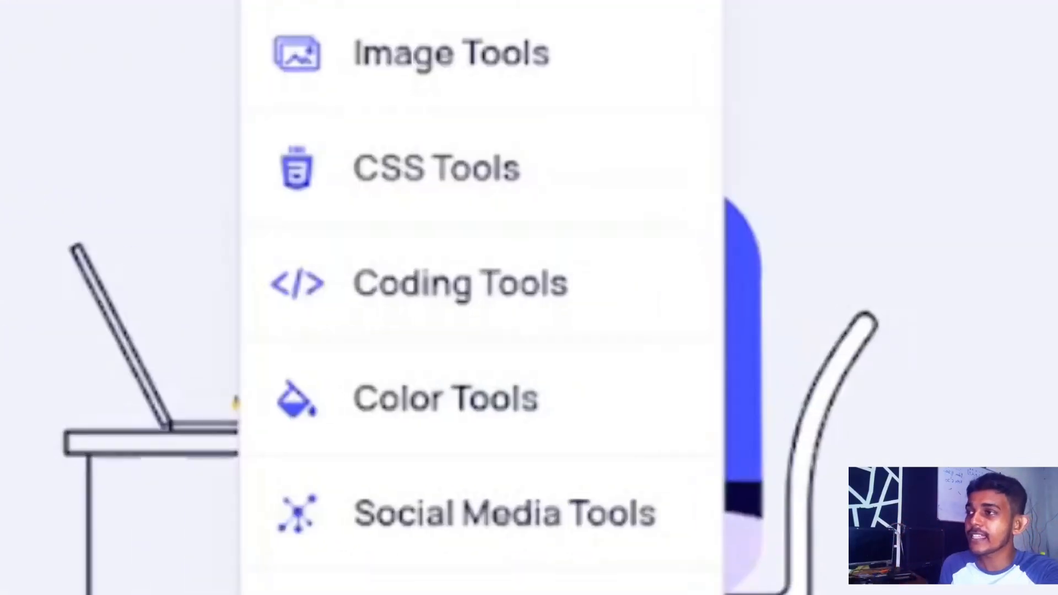
{"action": "left_click", "coordinate": [474, 499]}
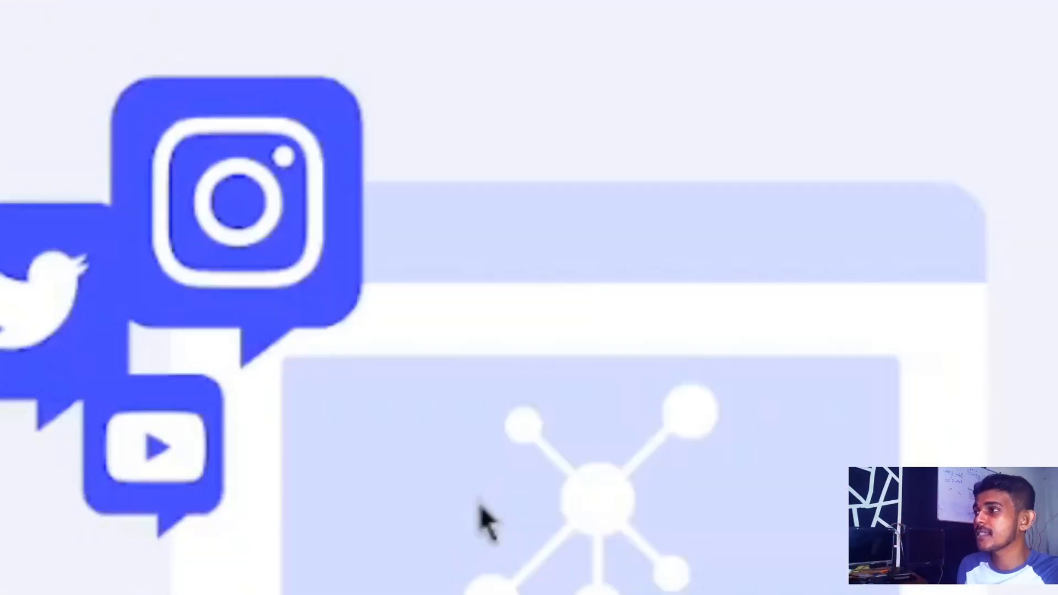
{"action": "scroll", "coordinate": [654, 274], "scroll_direction": "down", "scroll_amount": 6}
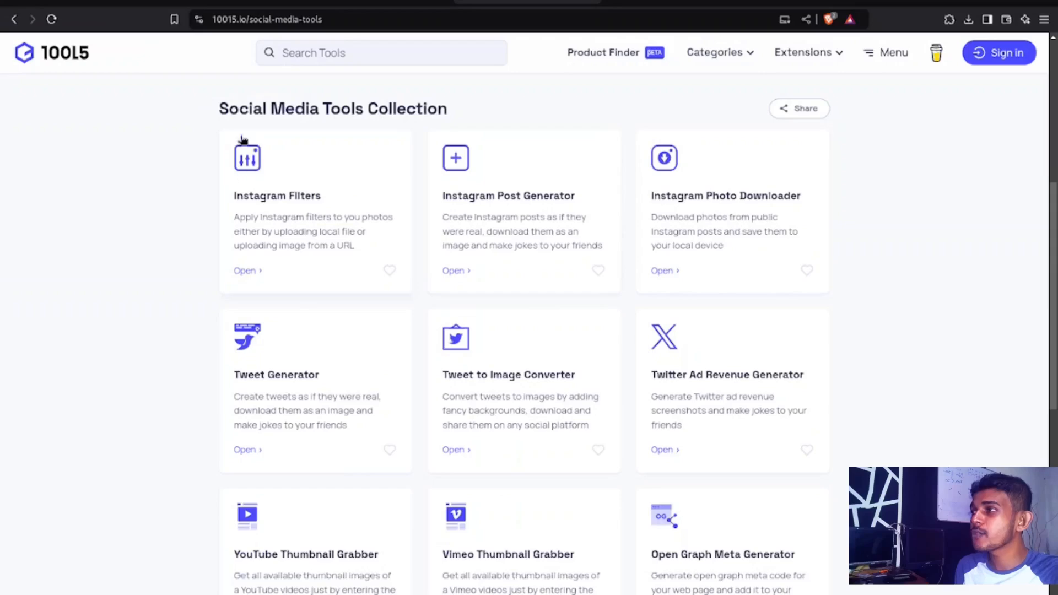
{"action": "scroll", "coordinate": [661, 305], "scroll_direction": "down", "scroll_amount": 3}
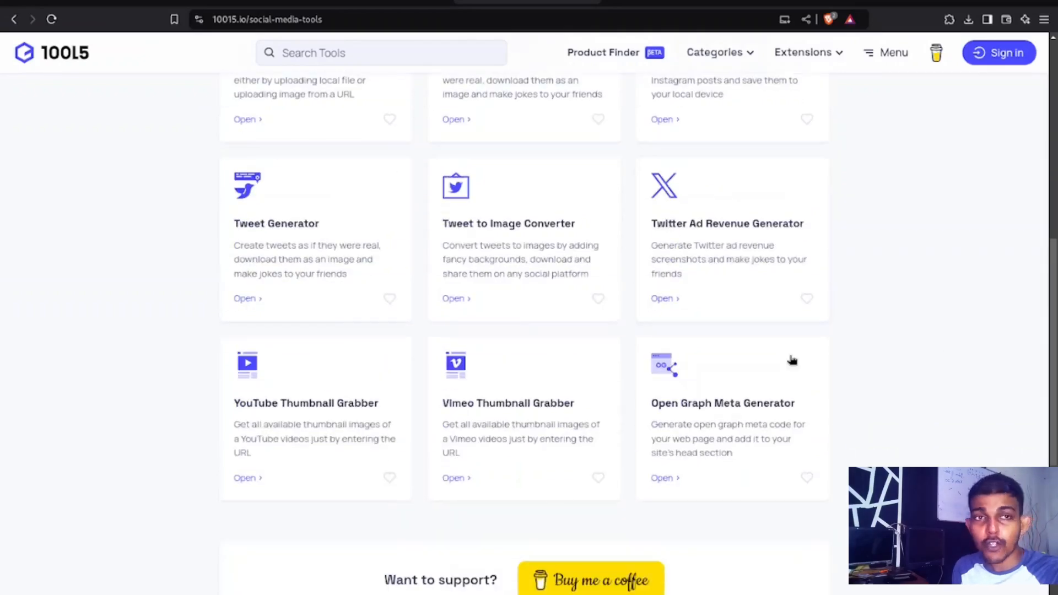
{"action": "scroll", "coordinate": [678, 273], "scroll_direction": "up", "scroll_amount": 3}
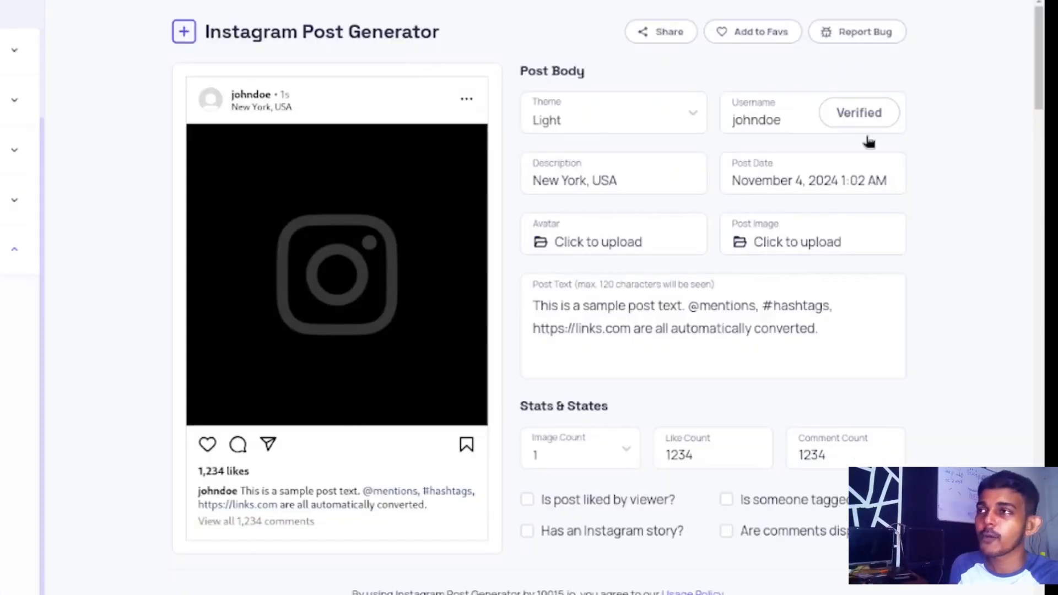
Set the post theme to Dark and replace the sample username with the persona's first name, marked as verified.
{"action": "left_click", "coordinate": [632, 123]}
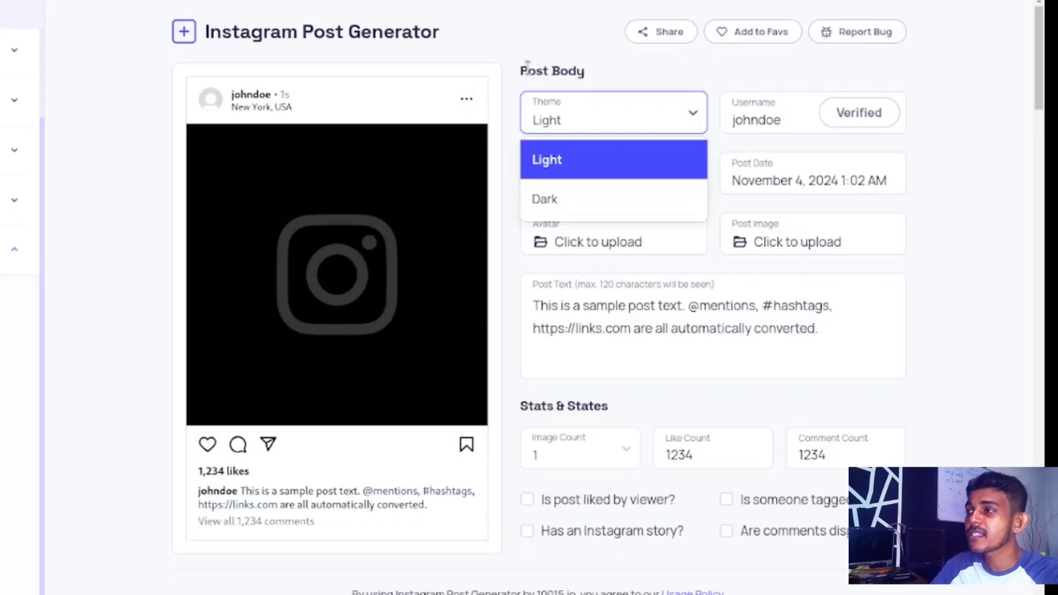
{"action": "left_click", "coordinate": [609, 199]}
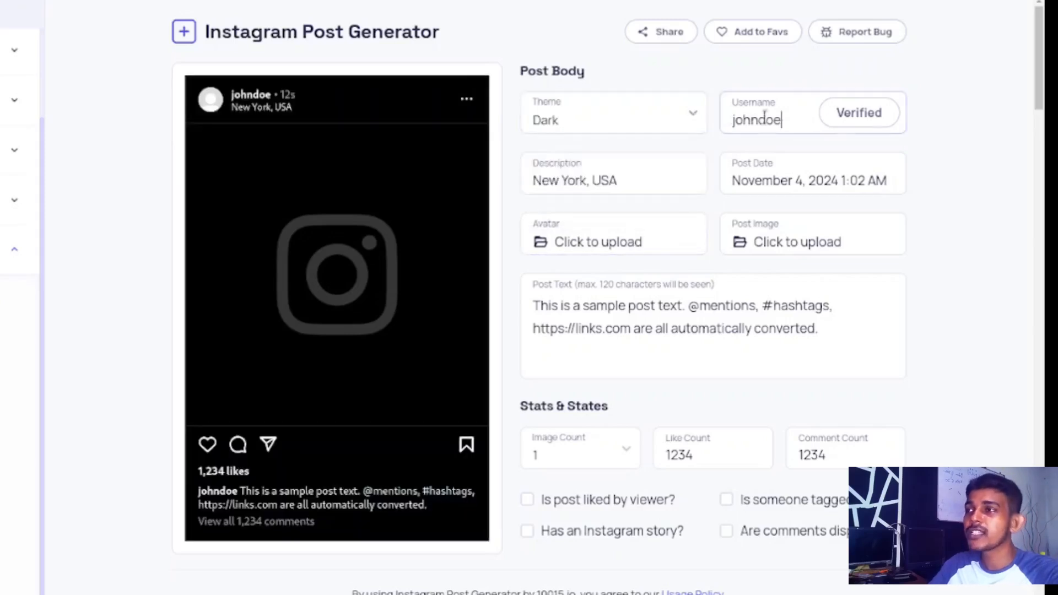
{"action": "left_click_drag", "start_coordinate": [798, 121], "coordinate": [718, 122]}
{"action": "type", "text": "natali"}
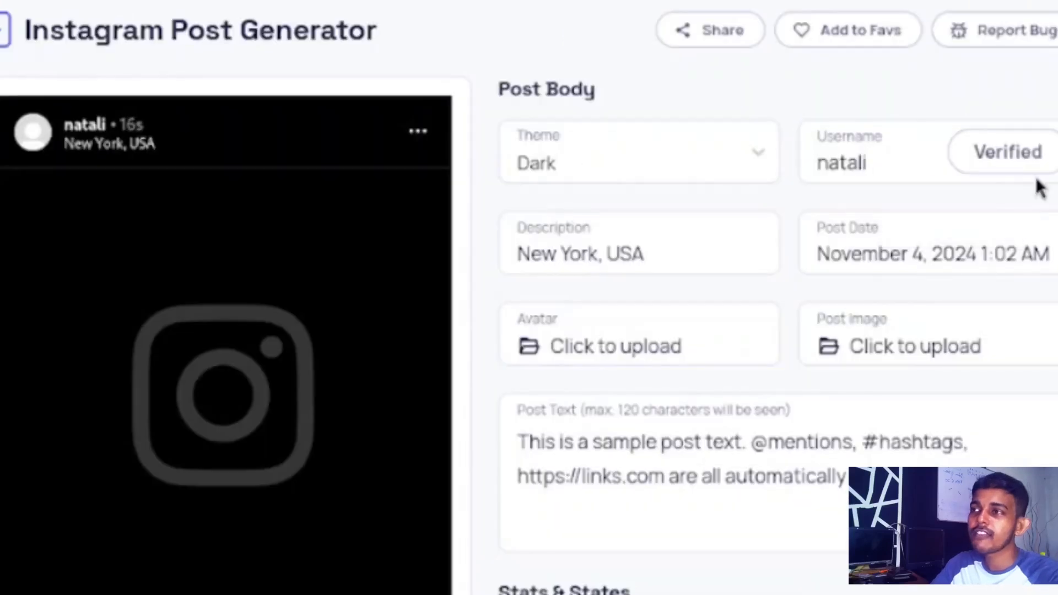
{"action": "left_click", "coordinate": [1026, 161]}
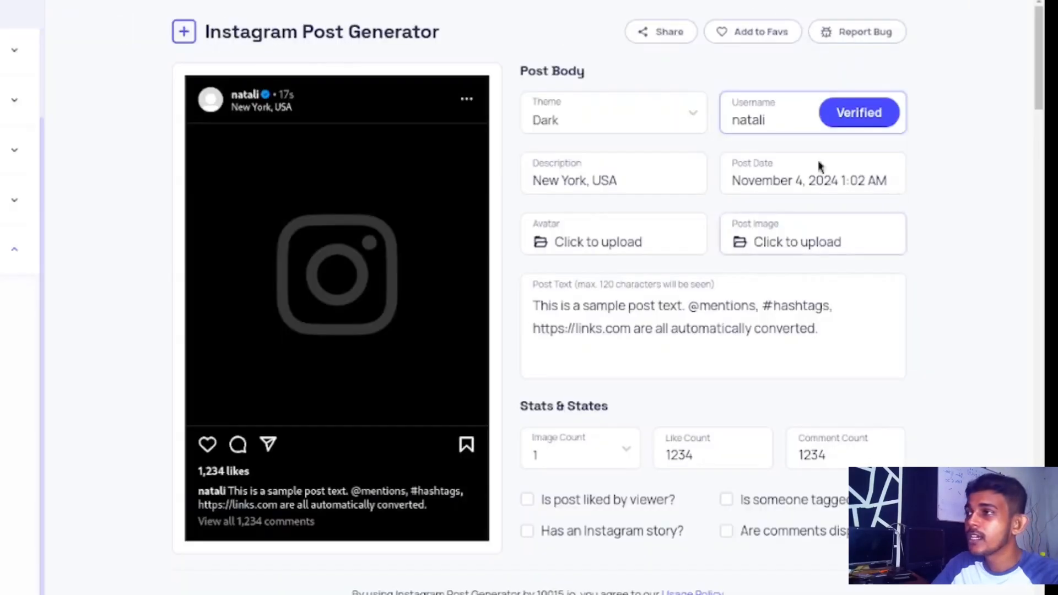
Upload the desktop image 786003741578042453.png as the post's avatar.
{"action": "left_click", "coordinate": [651, 178]}
{"action": "left_click_drag", "start_coordinate": [651, 178], "coordinate": [526, 170]}
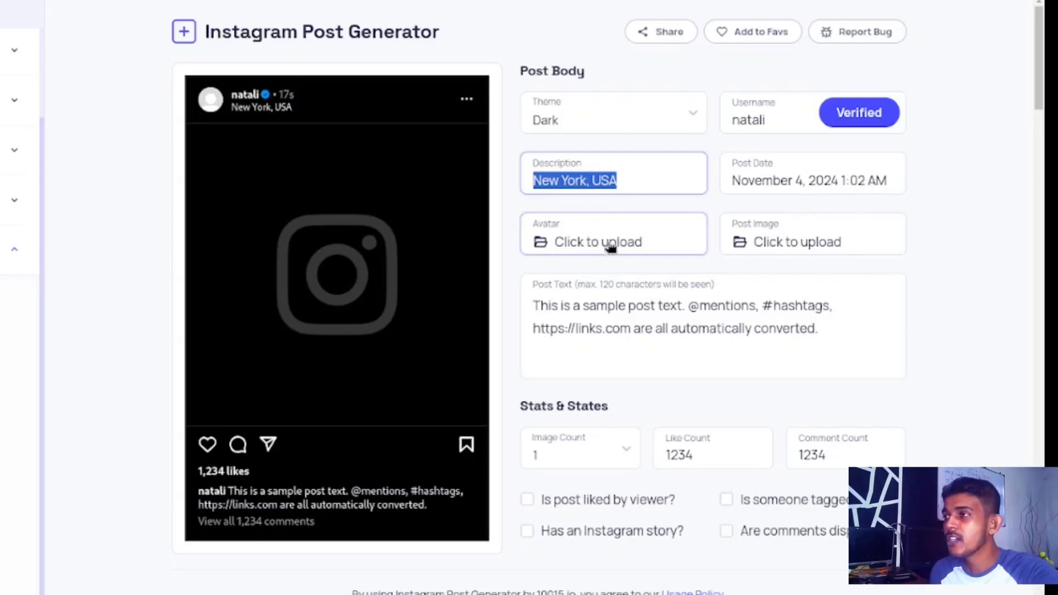
{"action": "left_click", "coordinate": [637, 244]}
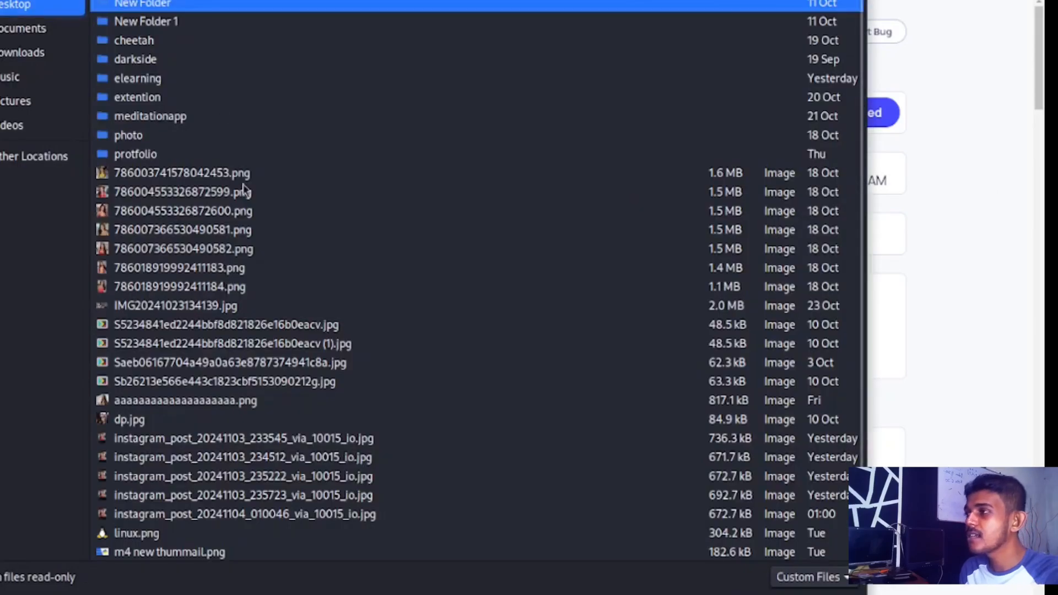
{"action": "left_click", "coordinate": [242, 178]}
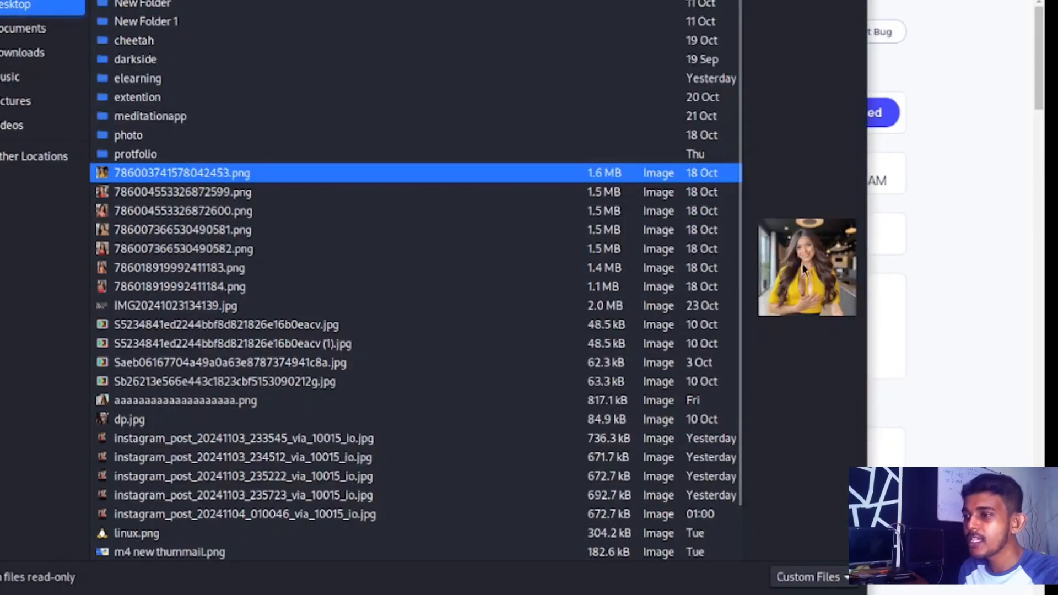
{"action": "left_click", "coordinate": [839, 594]}
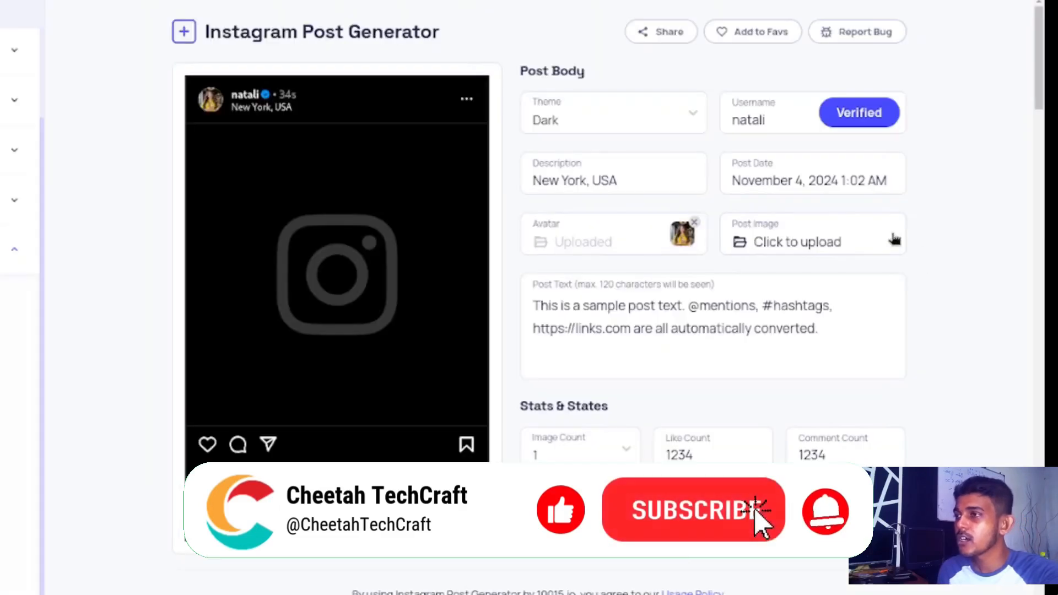
Upload the desktop image 786004553326872599.png as the post image.
{"action": "left_click", "coordinate": [850, 243]}
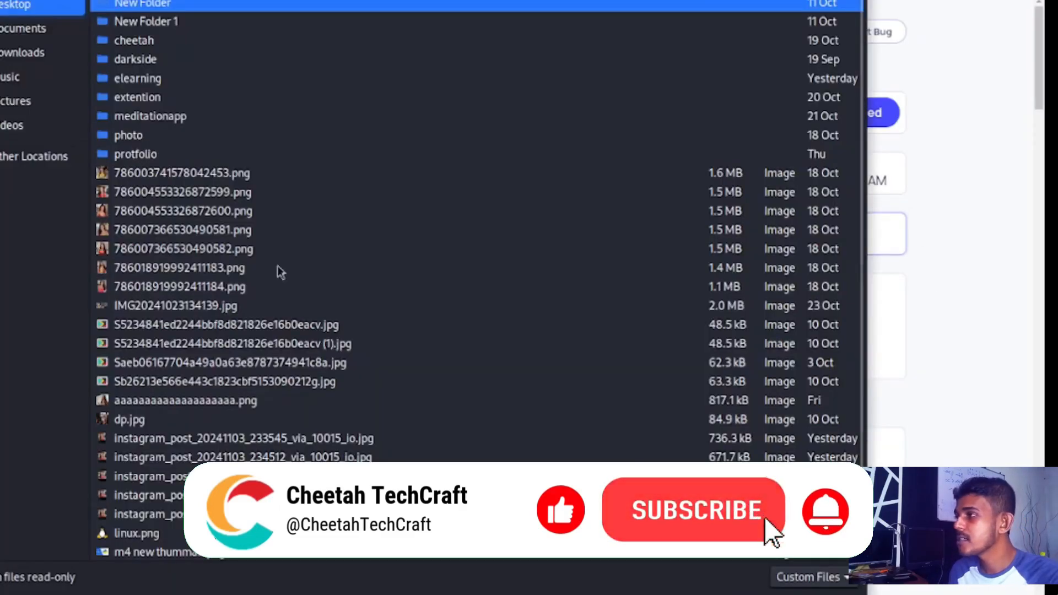
{"action": "left_click", "coordinate": [248, 193]}
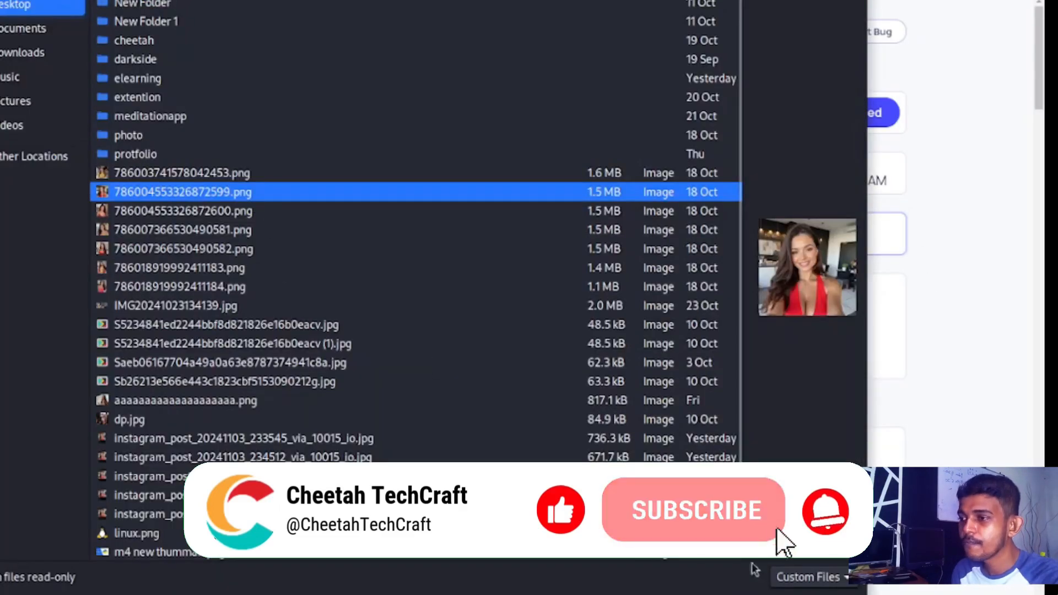
{"action": "left_click", "coordinate": [836, 594]}
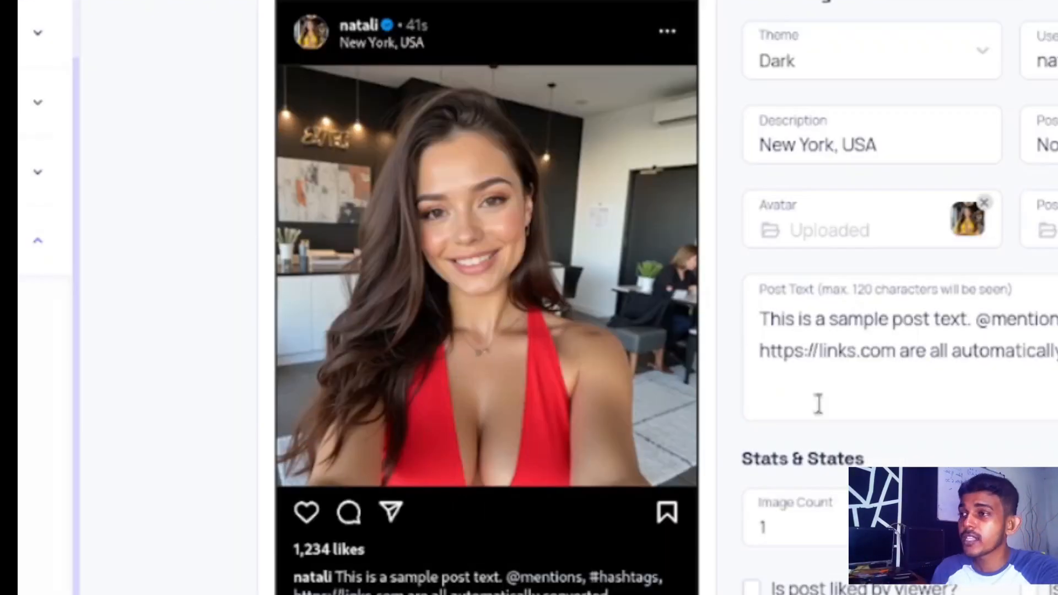
Clear the sample post text and copy the coffee time caption from the ChatGPT conversation, without its quotation marks.
{"action": "left_click_drag", "start_coordinate": [1056, 351], "coordinate": [709, 320]}
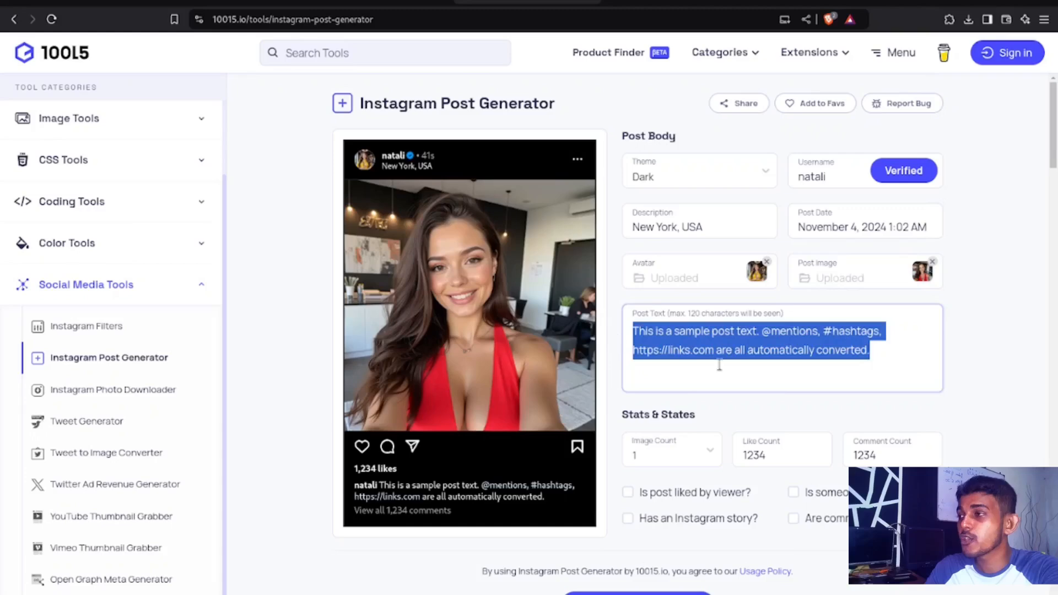
{"action": "key", "text": "BackSpace"}
{"action": "left_click", "coordinate": [238, 3]}
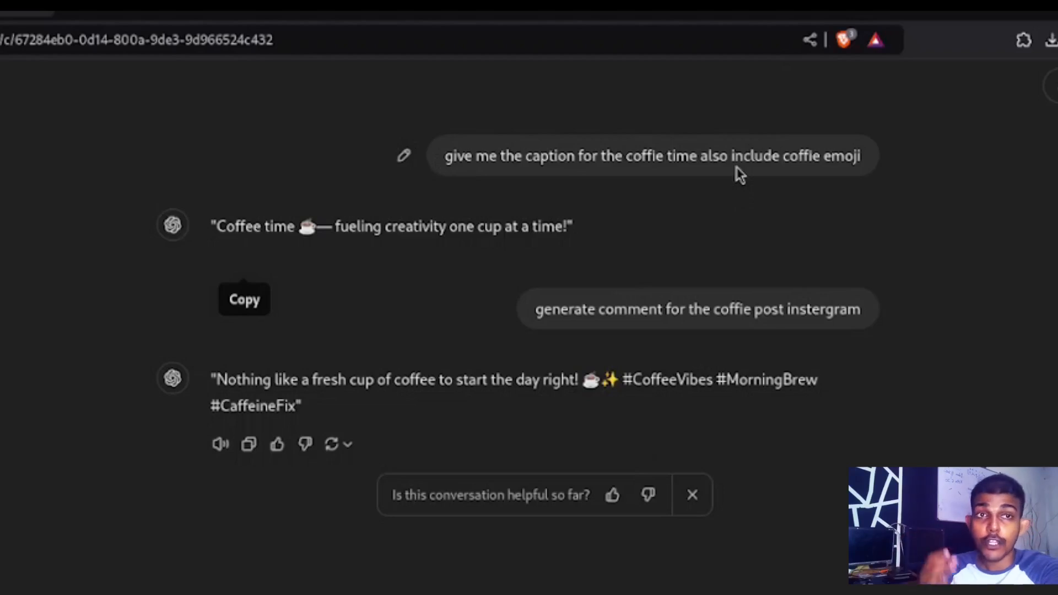
{"action": "mouse_move", "coordinate": [320, 255]}
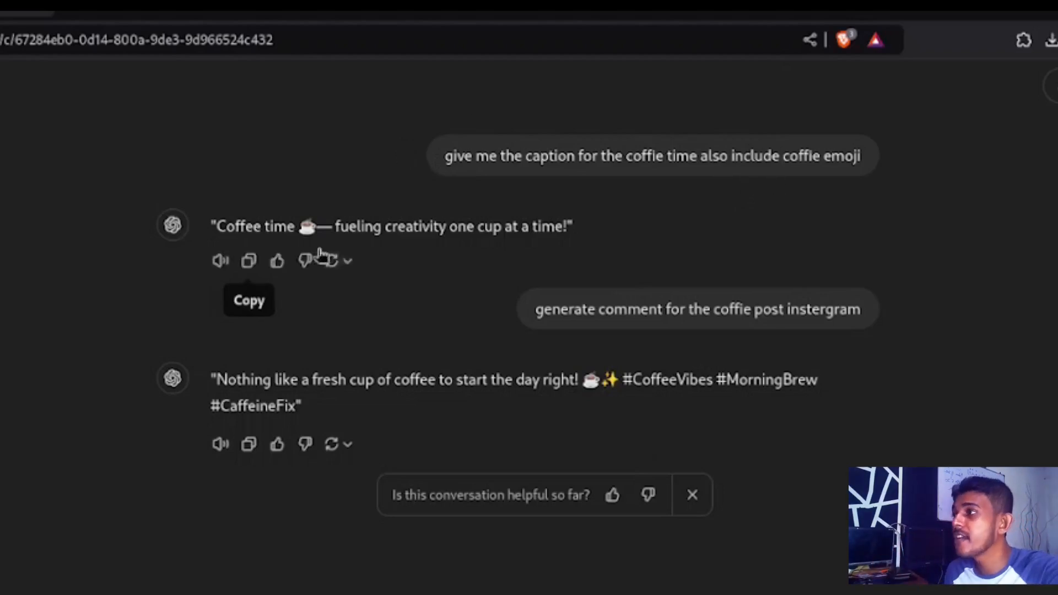
{"action": "left_click_drag", "start_coordinate": [217, 224], "coordinate": [556, 245]}
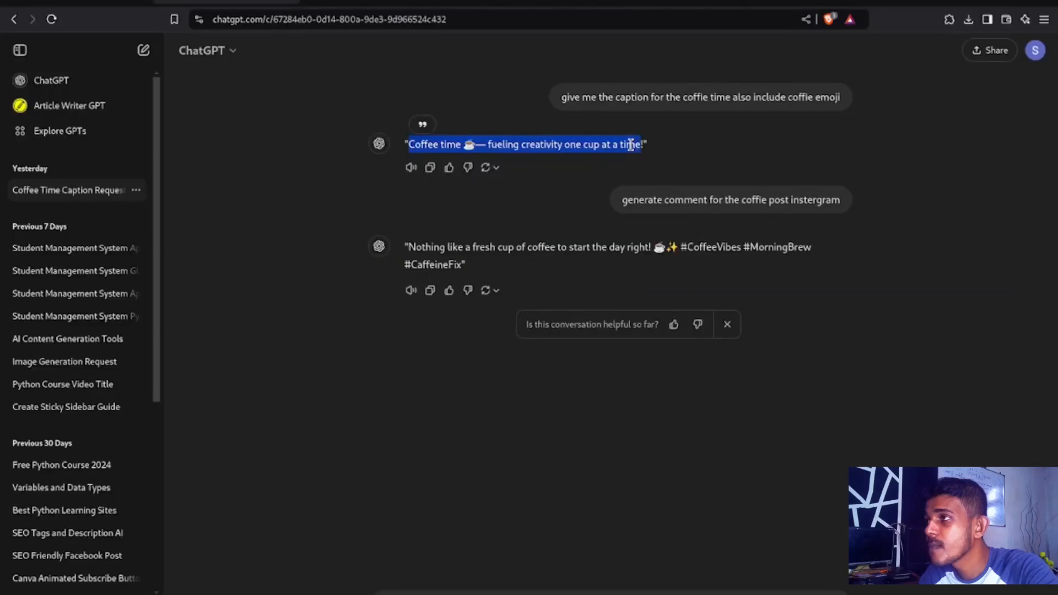
{"action": "right_click", "coordinate": [560, 233]}
{"action": "left_click", "coordinate": [598, 252]}
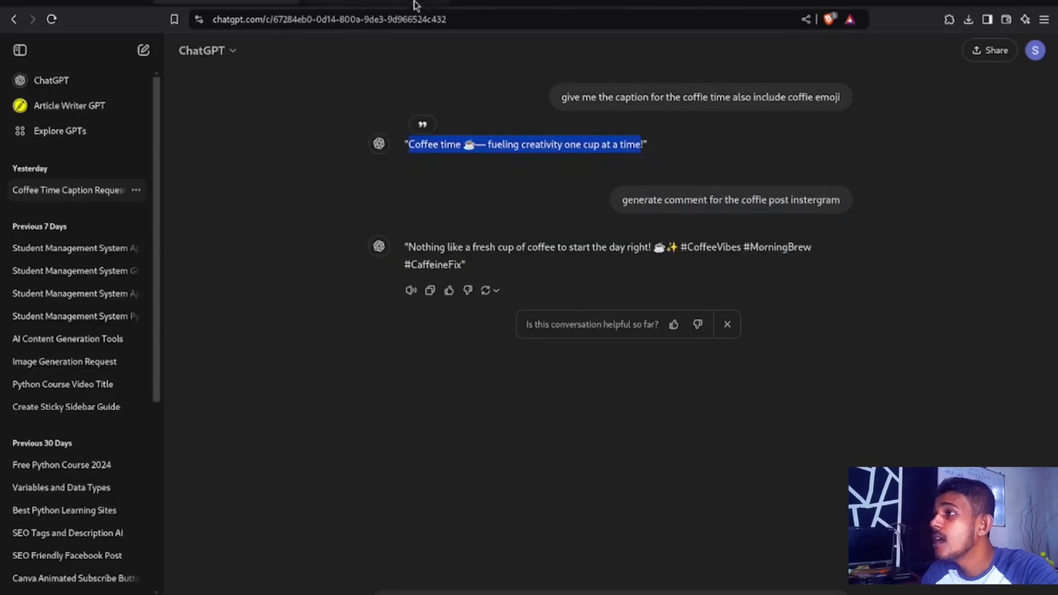
Back in the Instagram Post Generator, set the post text to "Coffee time ☕— fueling creativity one cup at a time!".
{"action": "left_click", "coordinate": [228, 19]}
{"action": "key", "text": "ctrl+v"}
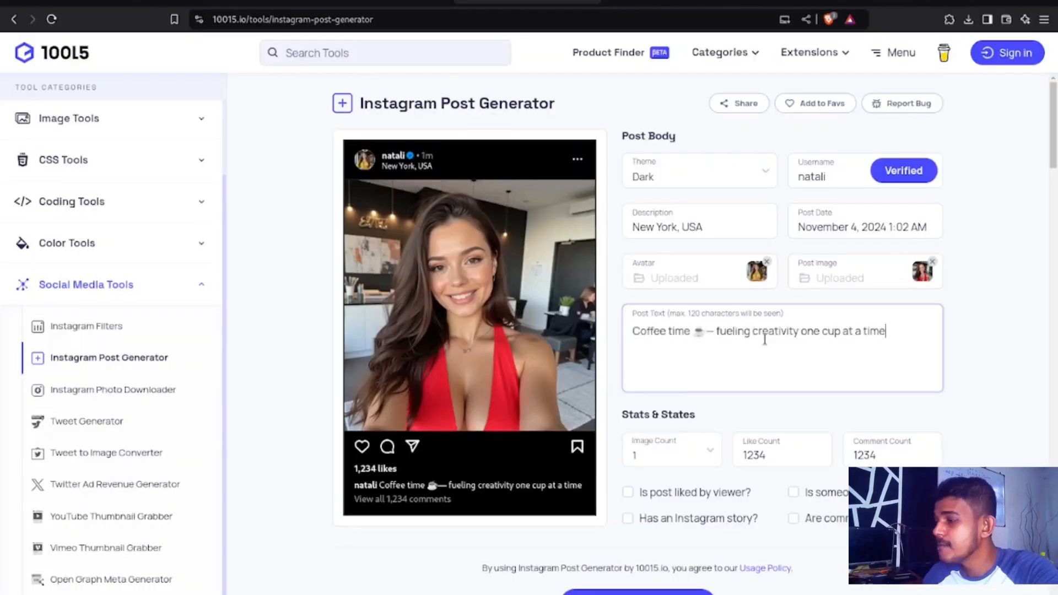
{"action": "left_click", "coordinate": [860, 331]}
Set the post's like count to 8952 and its comment count to 2003.
{"action": "scroll", "coordinate": [520, 524], "scroll_direction": "down", "scroll_amount": 2}
{"action": "left_click_drag", "start_coordinate": [391, 411], "coordinate": [561, 428]}
{"action": "left_click", "coordinate": [556, 412]}
{"action": "left_click_drag", "start_coordinate": [775, 380], "coordinate": [732, 389]}
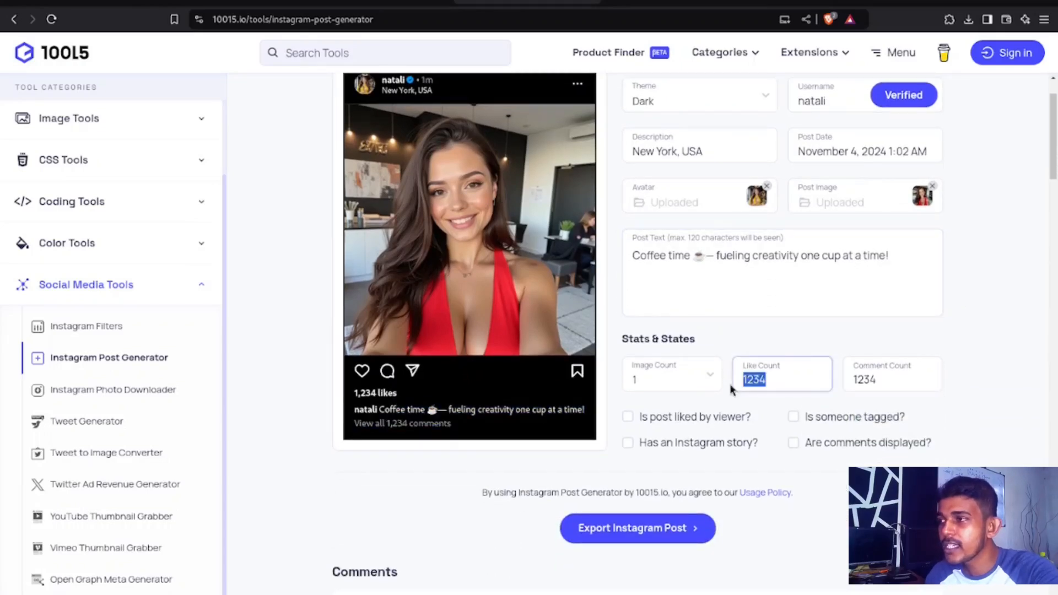
{"action": "type", "text": "8"}
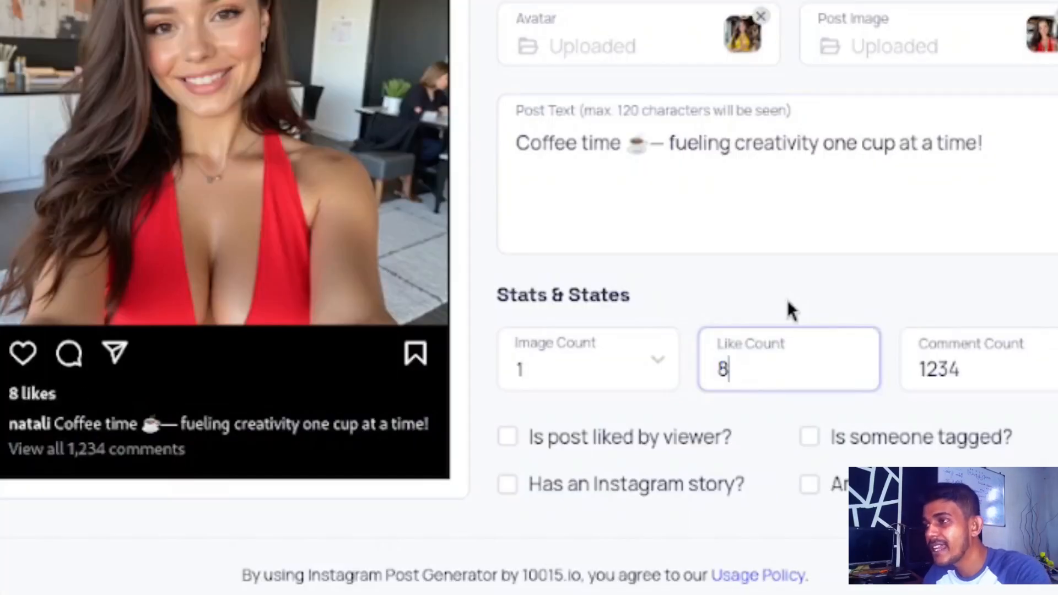
{"action": "type", "text": "952"}
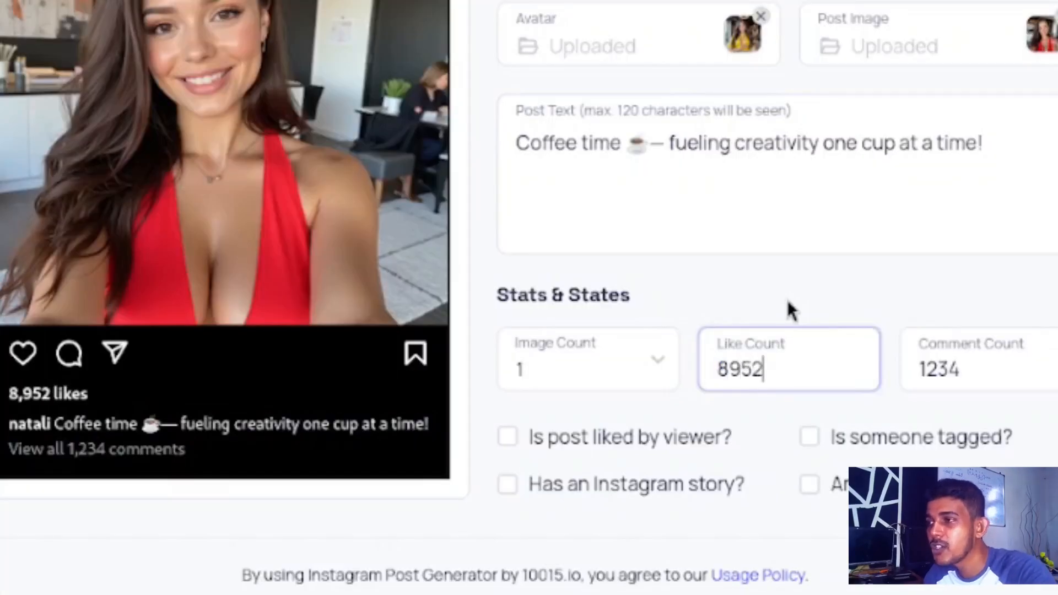
{"action": "double_click", "coordinate": [960, 368]}
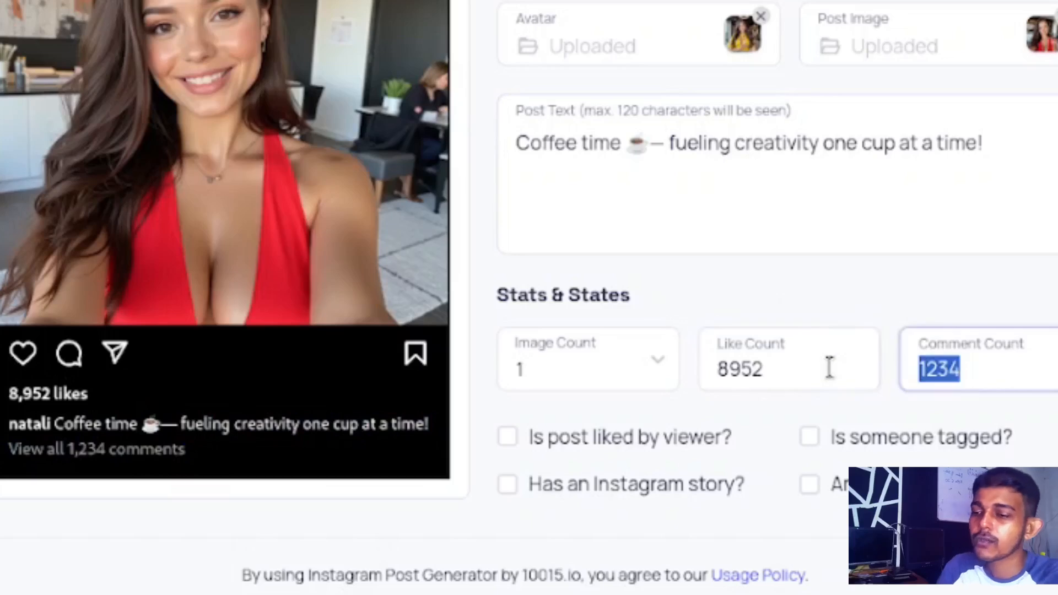
{"action": "type", "text": "2003"}
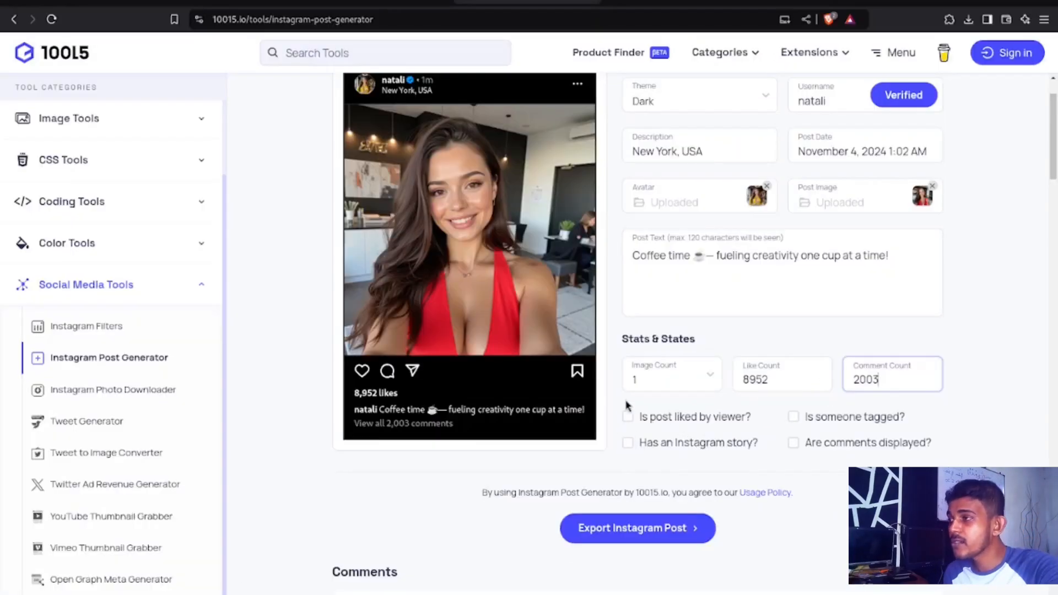
Enable the options for post liked by viewer, has an Instagram story and comments displayed.
{"action": "left_click", "coordinate": [359, 376]}
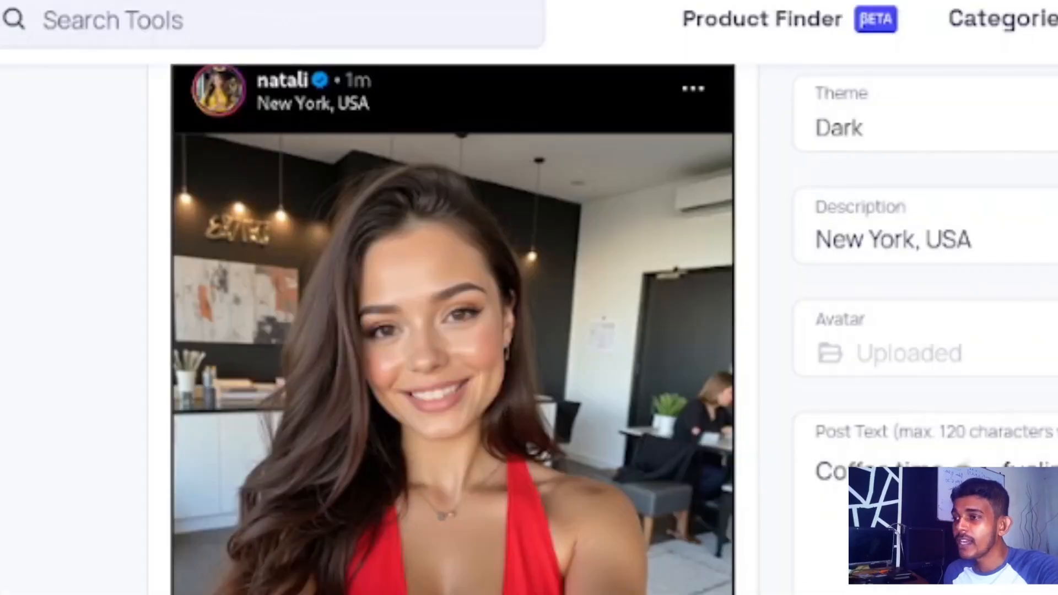
{"action": "scroll", "coordinate": [529, 331], "scroll_direction": "up", "scroll_amount": 3}
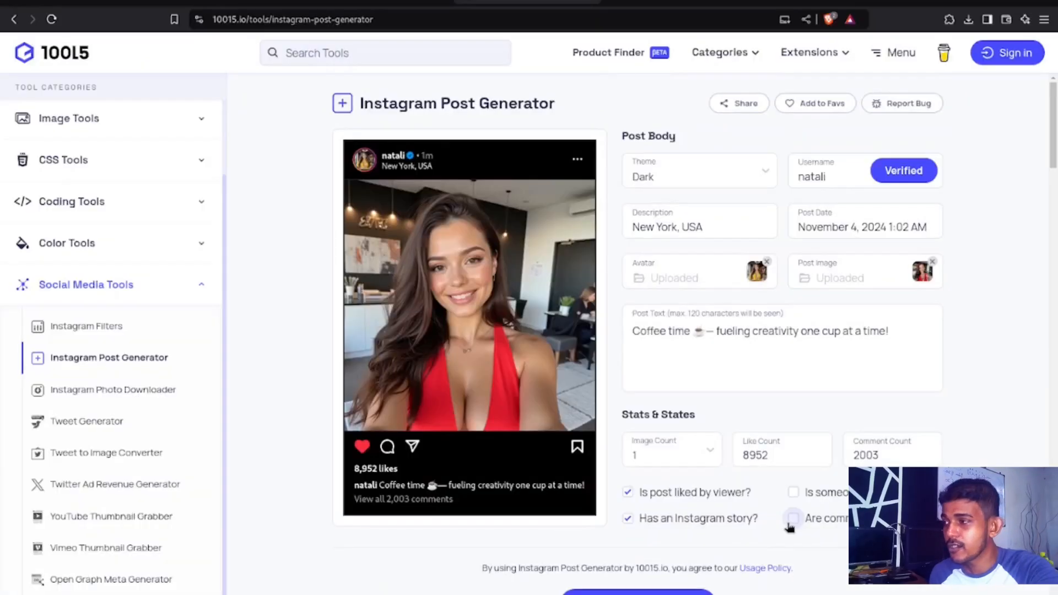
{"action": "left_click", "coordinate": [790, 522]}
{"action": "scroll", "coordinate": [744, 441], "scroll_direction": "down", "scroll_amount": 4}
{"action": "scroll", "coordinate": [716, 360], "scroll_direction": "up", "scroll_amount": 3}
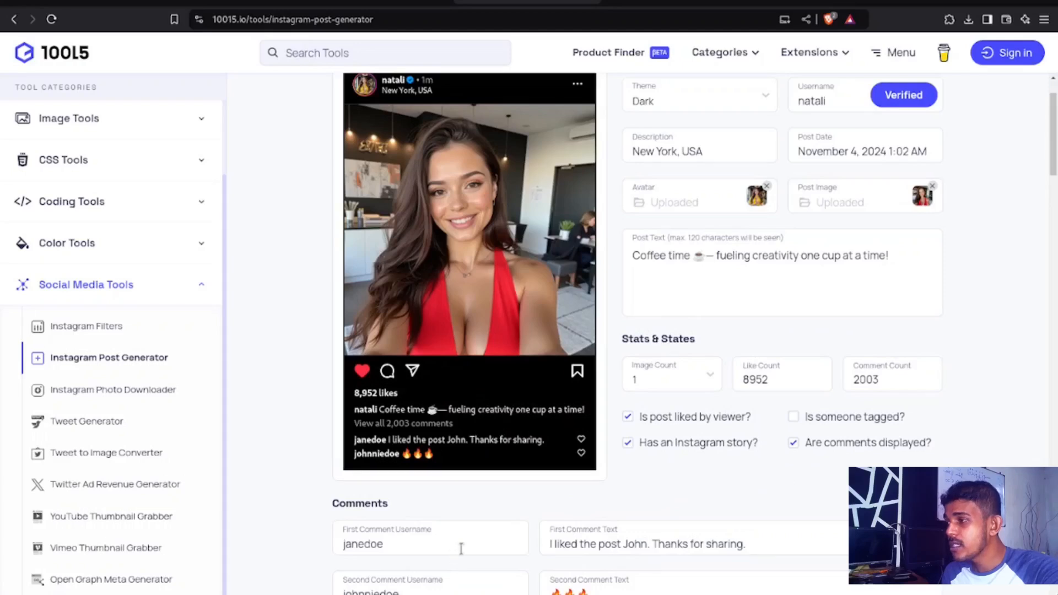
Review the username and text fields of both comments along with the post's other settings.
{"action": "scroll", "coordinate": [461, 549], "scroll_direction": "down", "scroll_amount": 3}
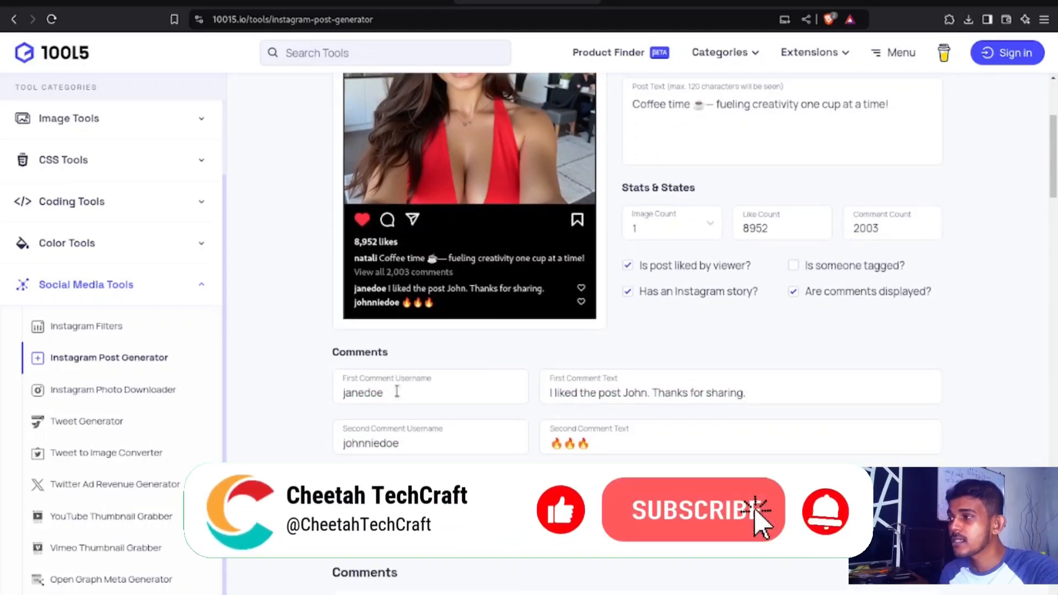
{"action": "double_click", "coordinate": [397, 392]}
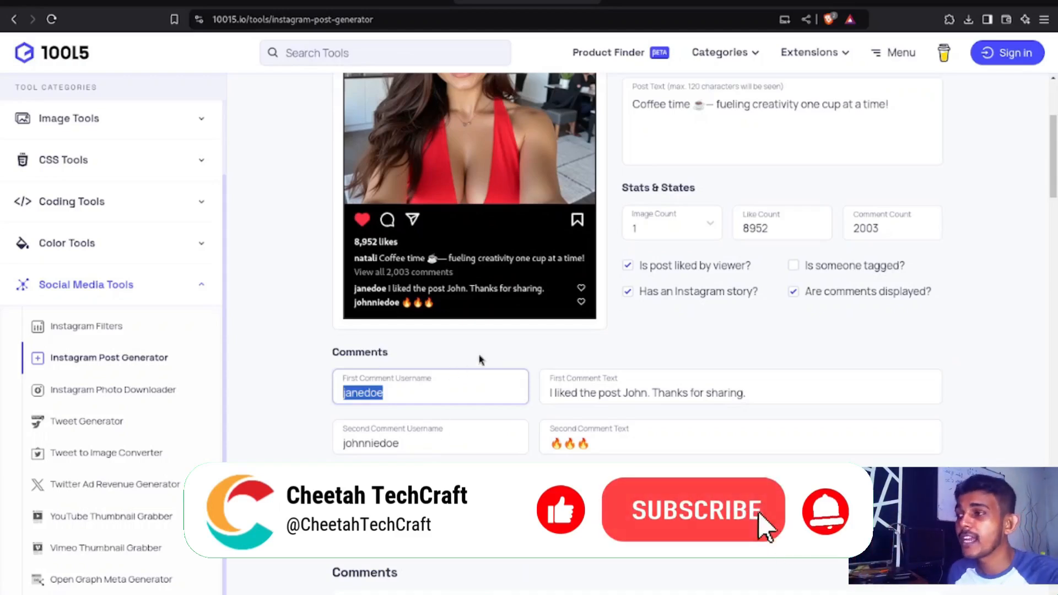
{"action": "left_click_drag", "start_coordinate": [755, 391], "coordinate": [433, 391]}
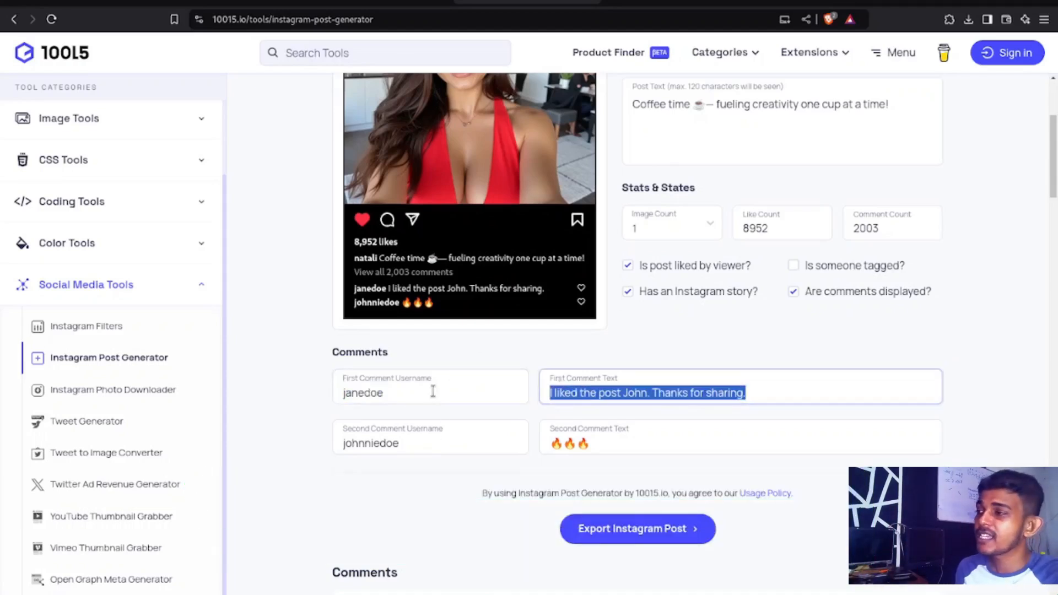
{"action": "left_click", "coordinate": [463, 436]}
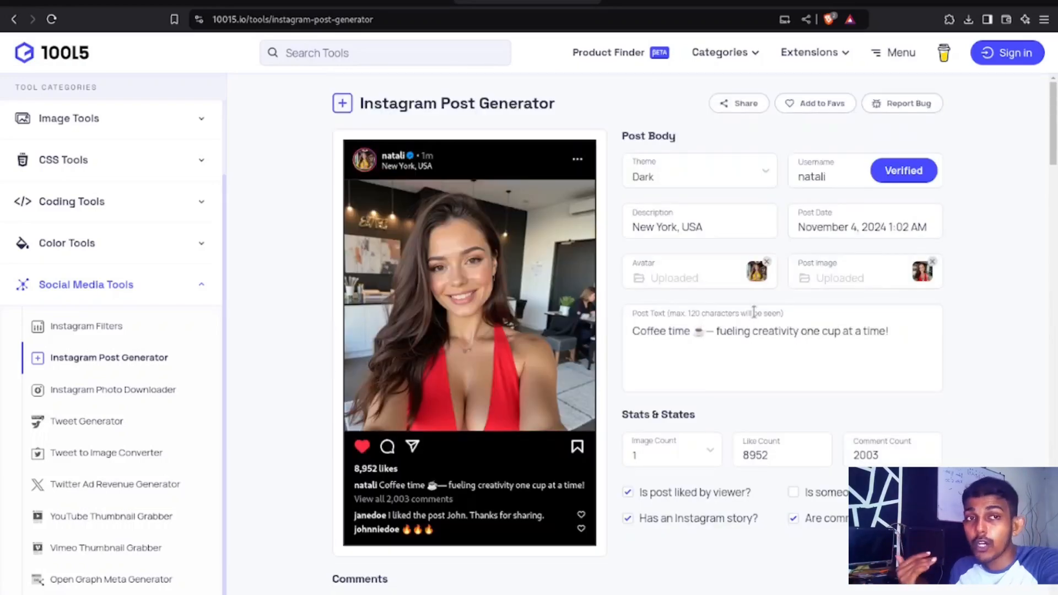
{"action": "scroll", "coordinate": [810, 317], "scroll_direction": "down", "scroll_amount": 1}
{"action": "right_click", "coordinate": [812, 327]}
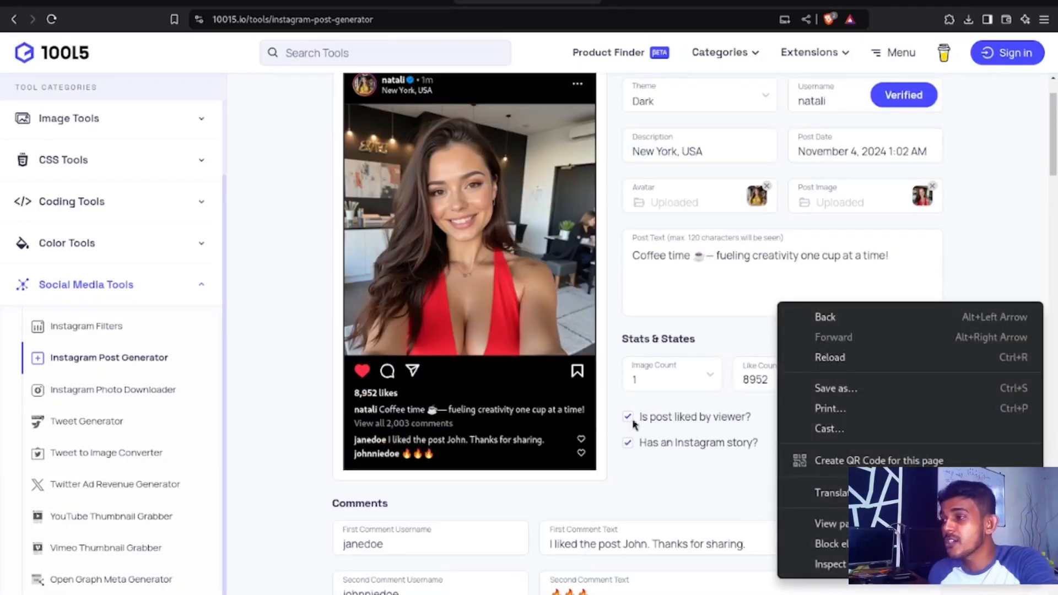
{"action": "left_click", "coordinate": [617, 476]}
Export the Instagram post as a downloaded JPG image, save it to the Desktop and open the downloaded file.
{"action": "scroll", "coordinate": [623, 481], "scroll_direction": "down", "scroll_amount": 5}
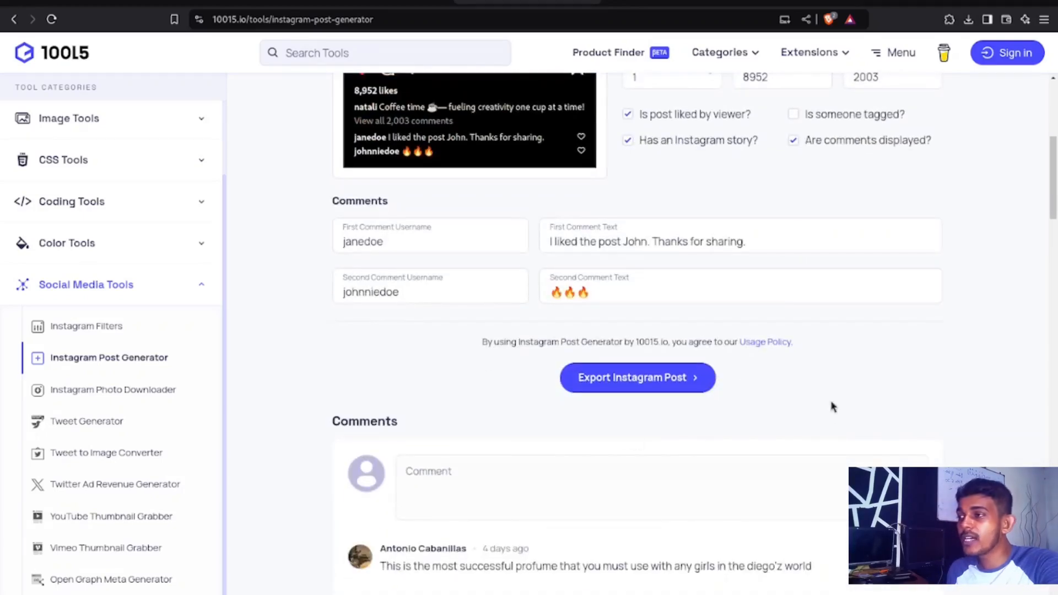
{"action": "left_click", "coordinate": [667, 390]}
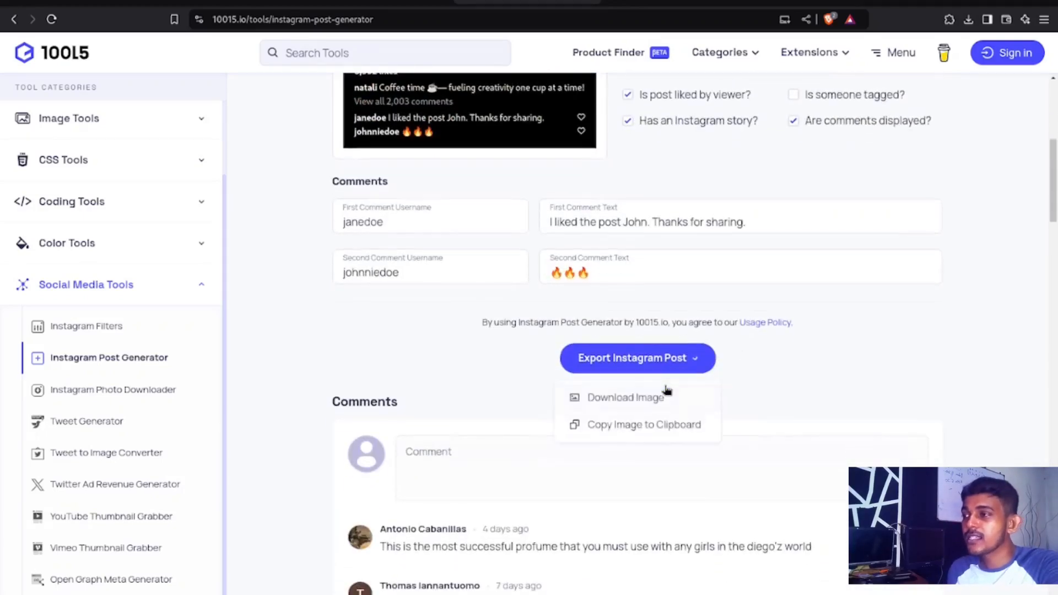
{"action": "left_click", "coordinate": [613, 398]}
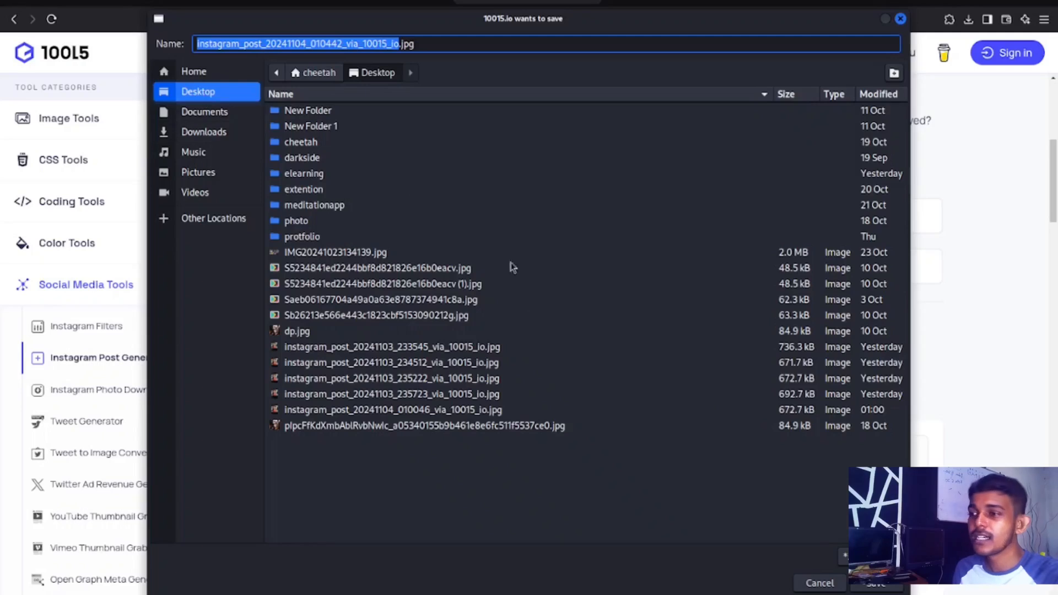
{"action": "left_click", "coordinate": [869, 589]}
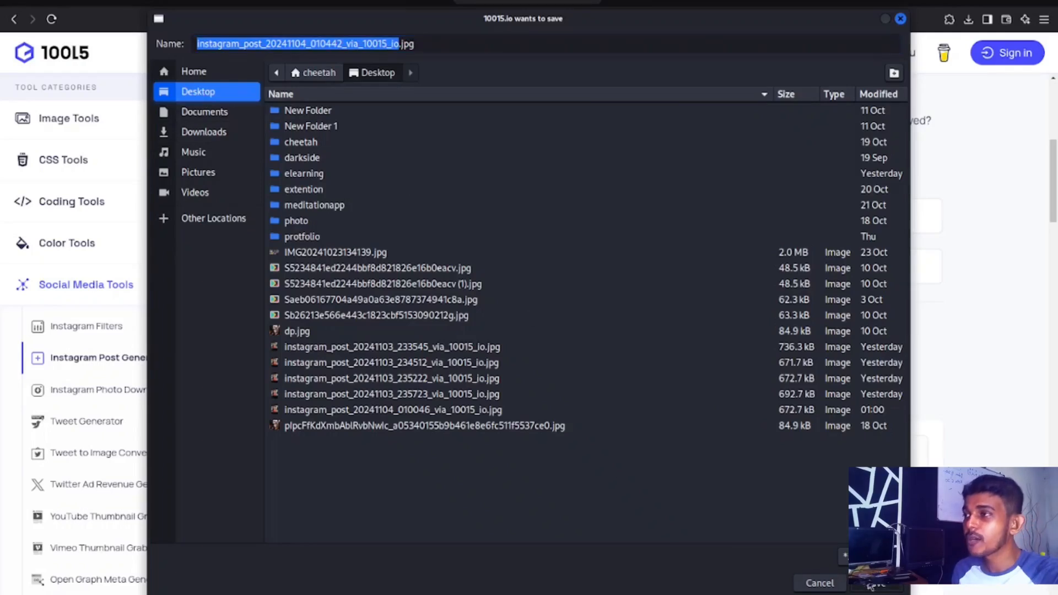
{"action": "mouse_move", "coordinate": [885, 57]}
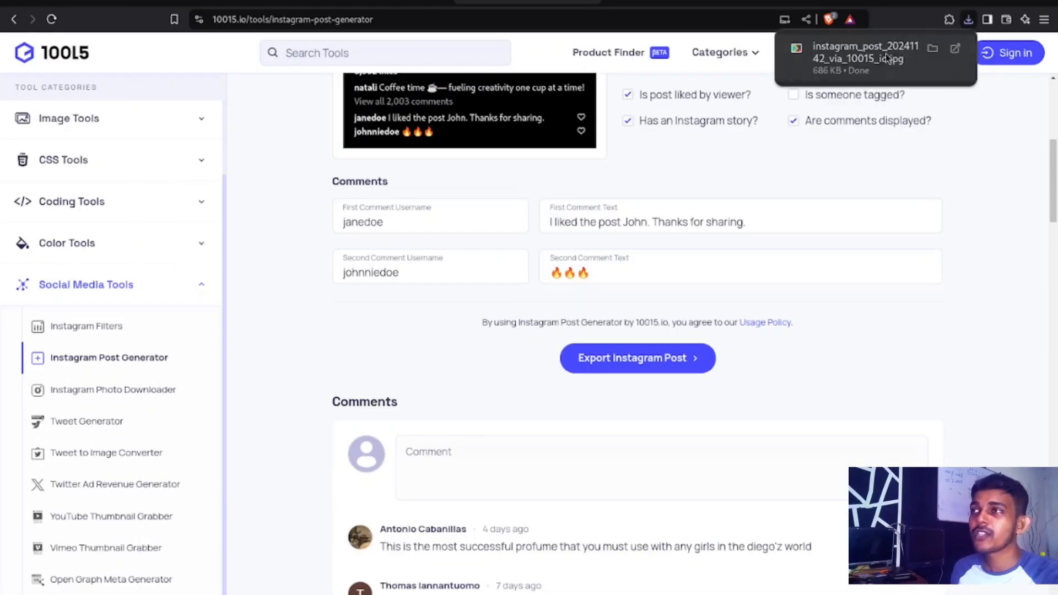
{"action": "left_click", "coordinate": [885, 70]}
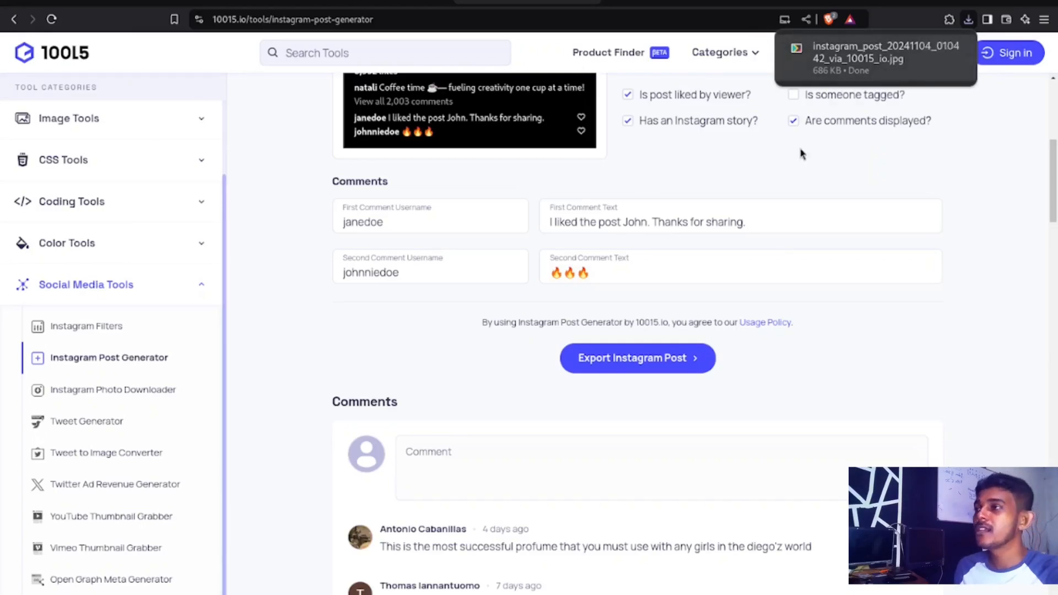